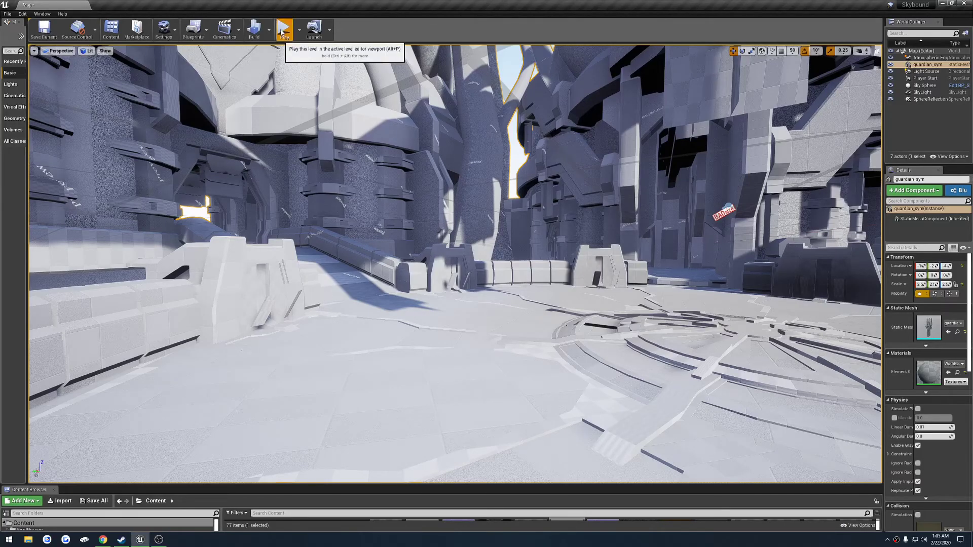
pyautogui.click(283, 31)
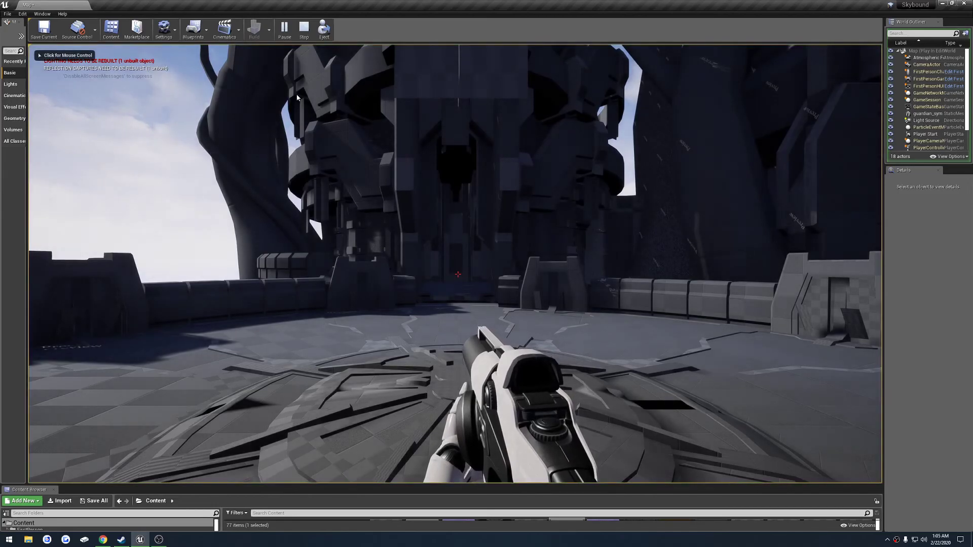
pyautogui.click(426, 184)
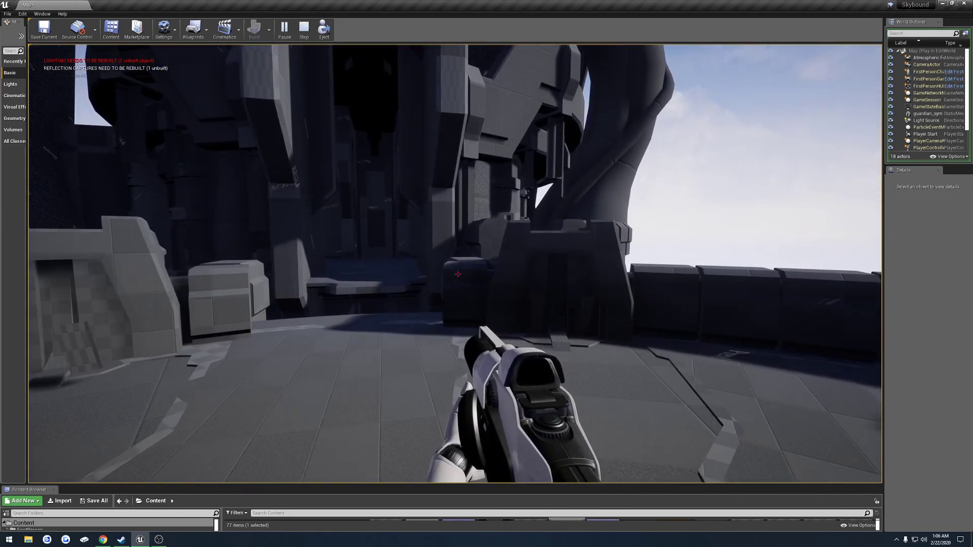
pyautogui.press('Escape')
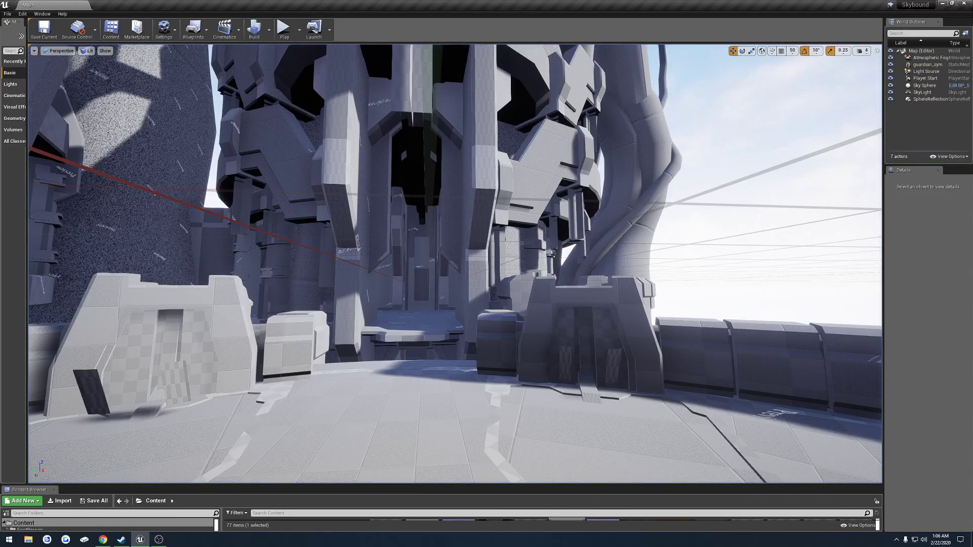